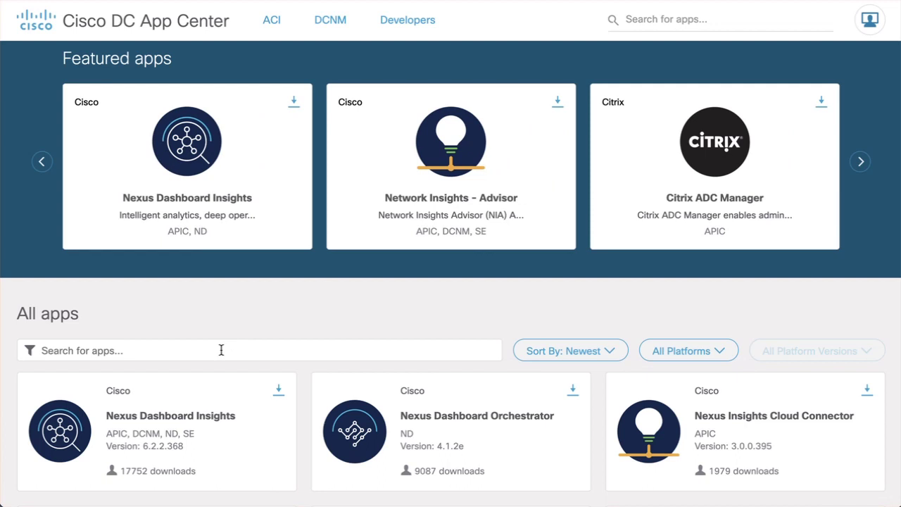
- Find CLICommandCollector in DC App Center and save its package after agreeing to the license
text(CLICommandCollector)
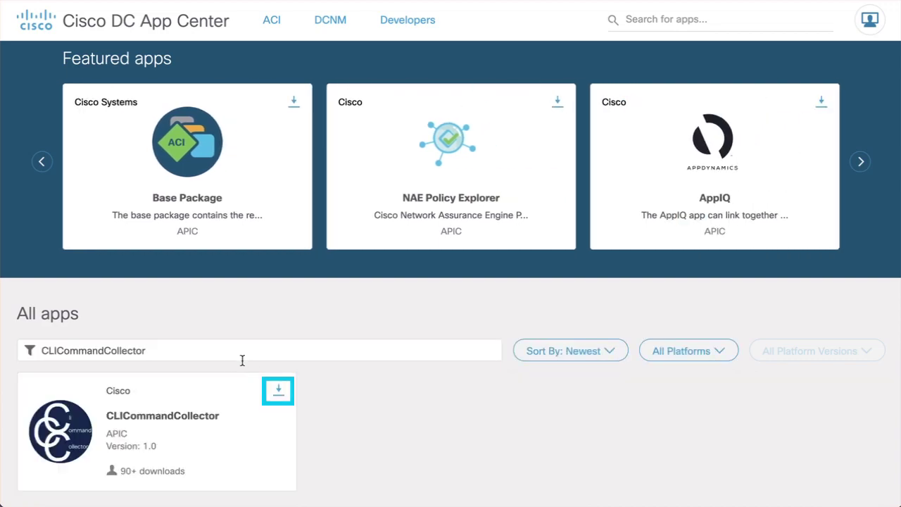
click(278, 392)
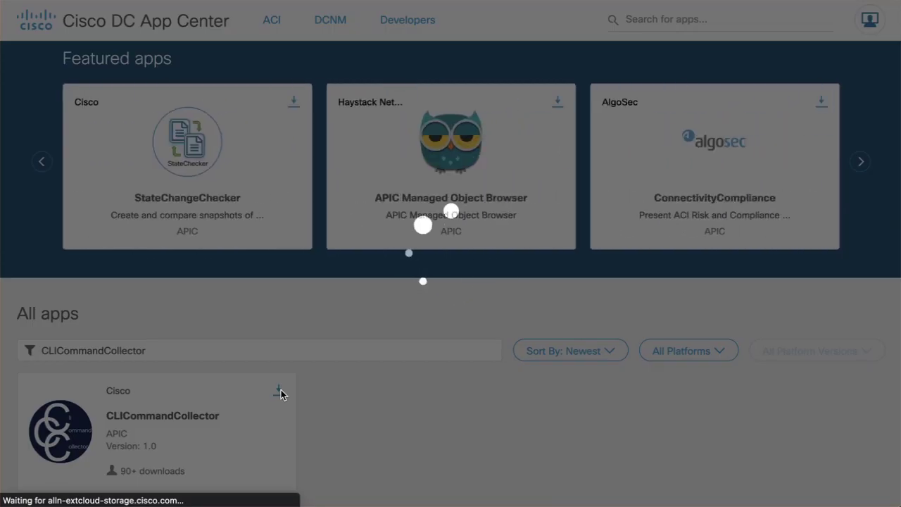
scroll(280, 394, down, 20)
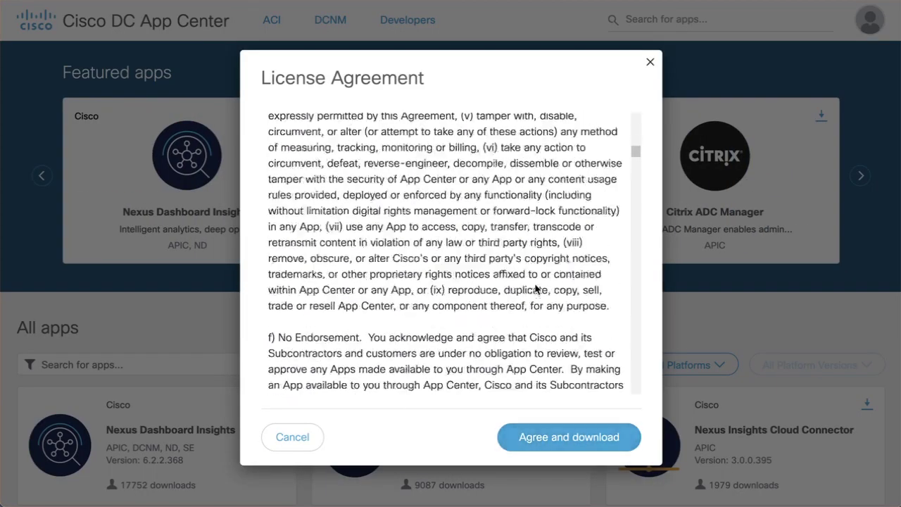
click(566, 437)
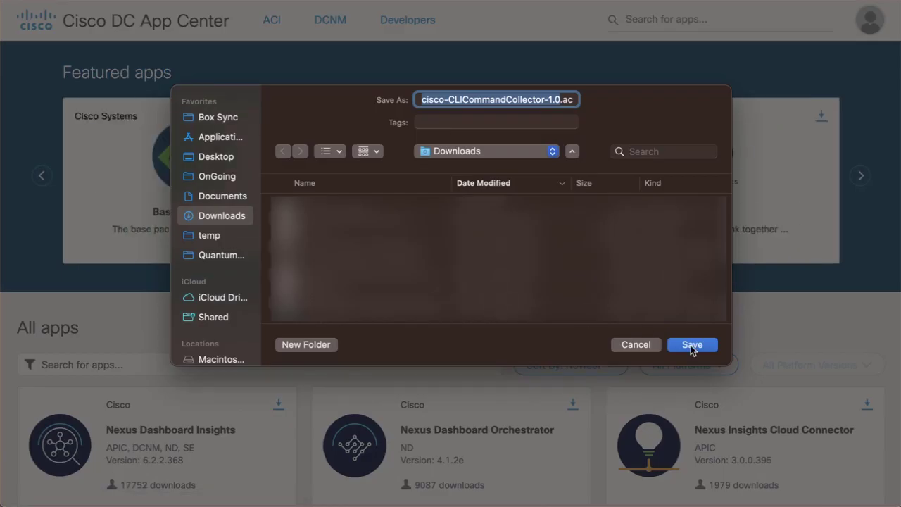
click(690, 345)
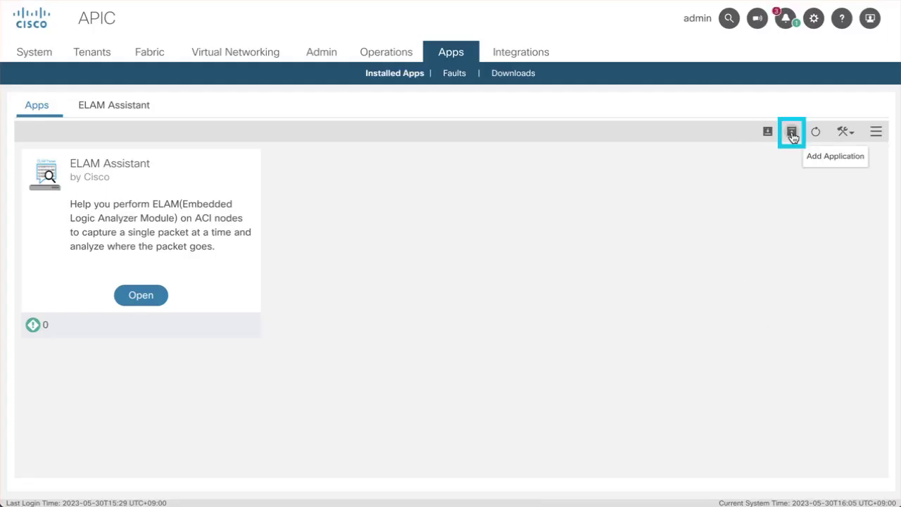
- Upload cisco-CLICommandCollector-1.0.aci from Downloads as a new APIC app and enable it
click(792, 133)
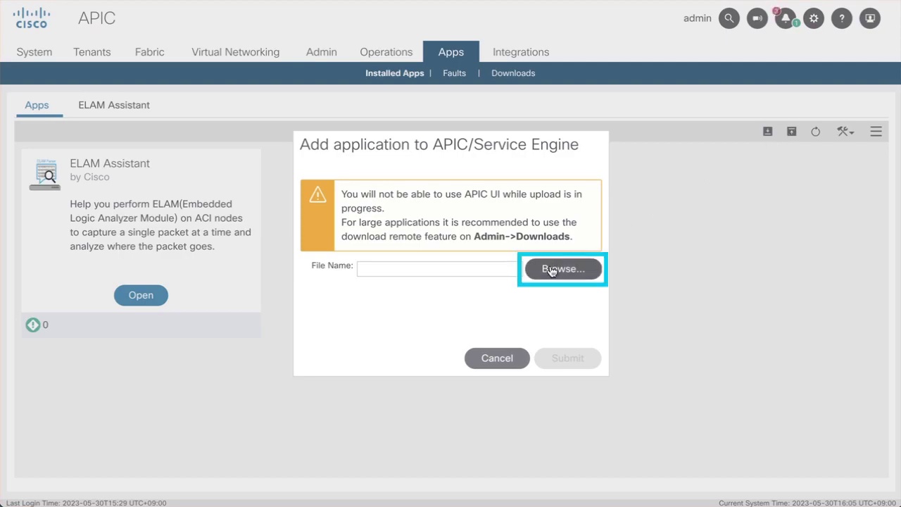
click(558, 269)
click(208, 207)
click(350, 128)
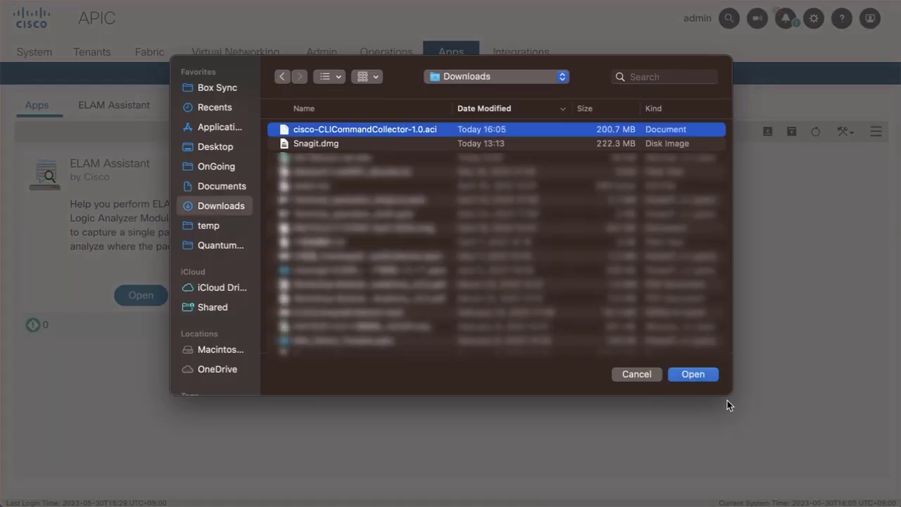
click(692, 375)
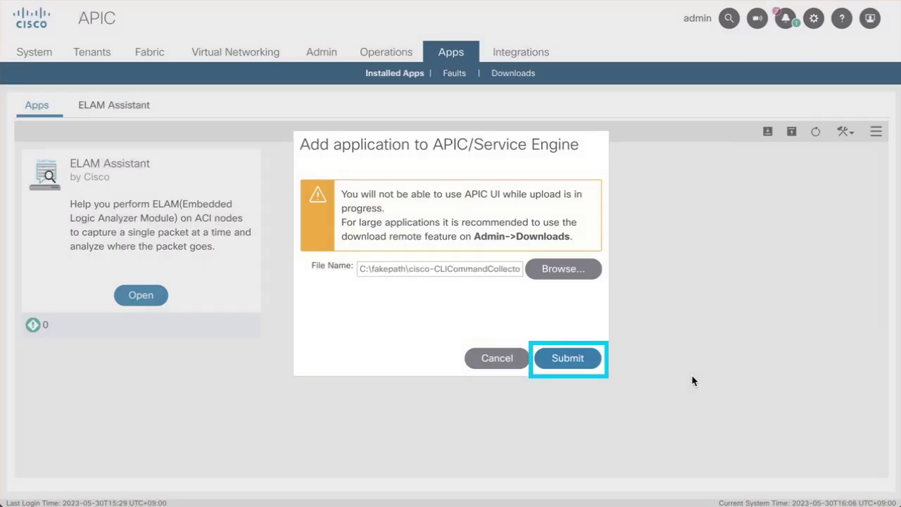
click(552, 357)
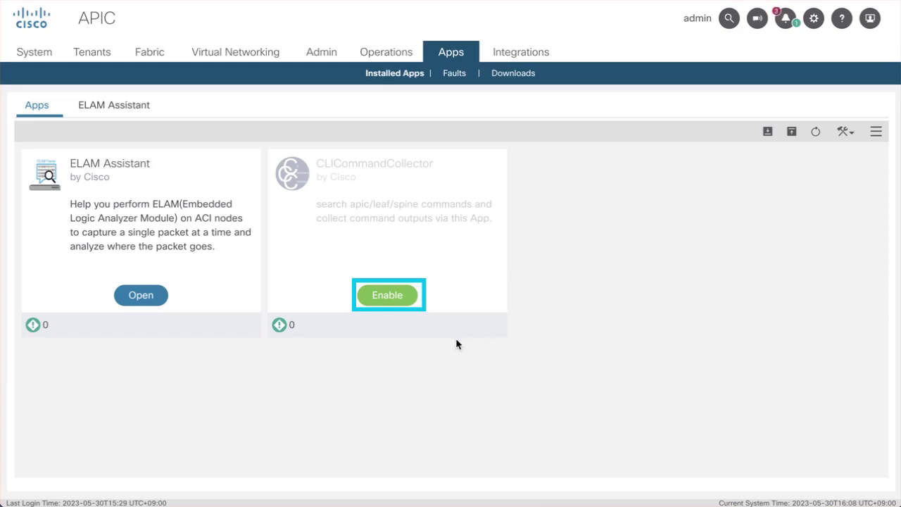
click(389, 296)
click(454, 402)
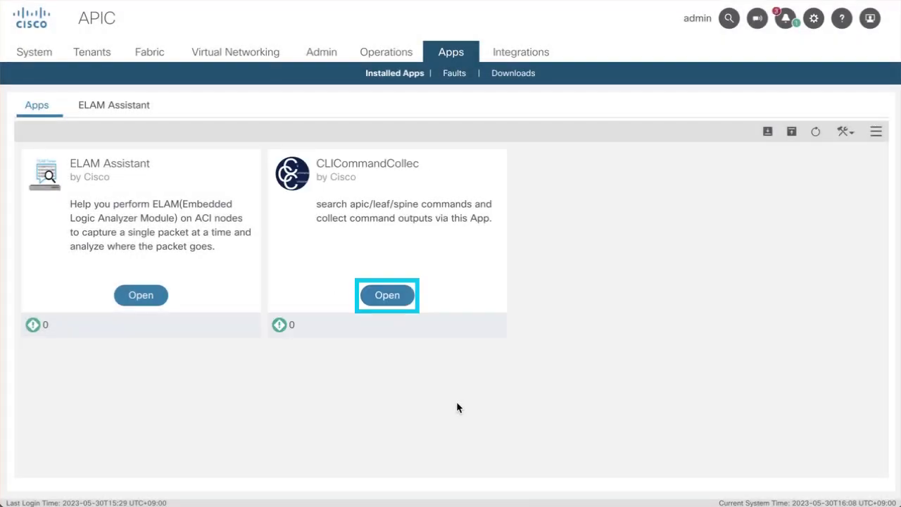
- Open CLICommandCollector and save the admin username and password in its Settings
click(387, 295)
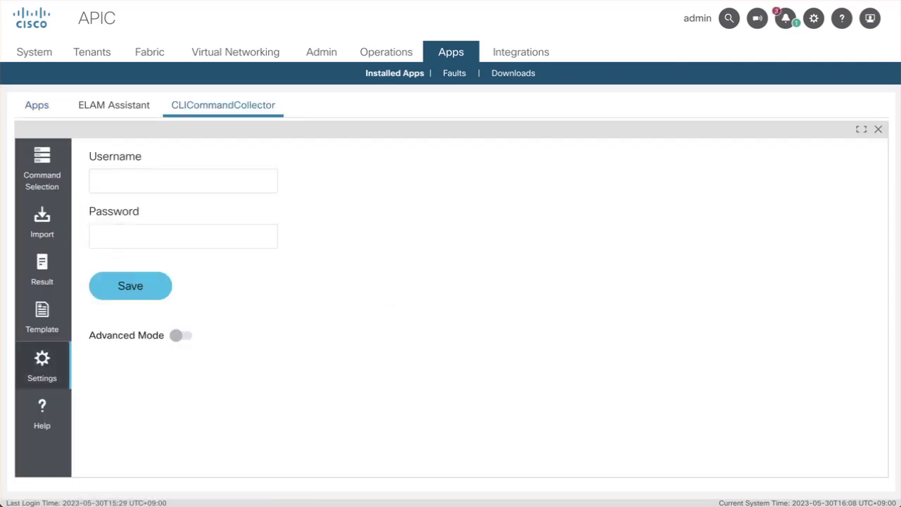
click(203, 239)
click(168, 184)
text(admin)
key(Tab)
text(******)
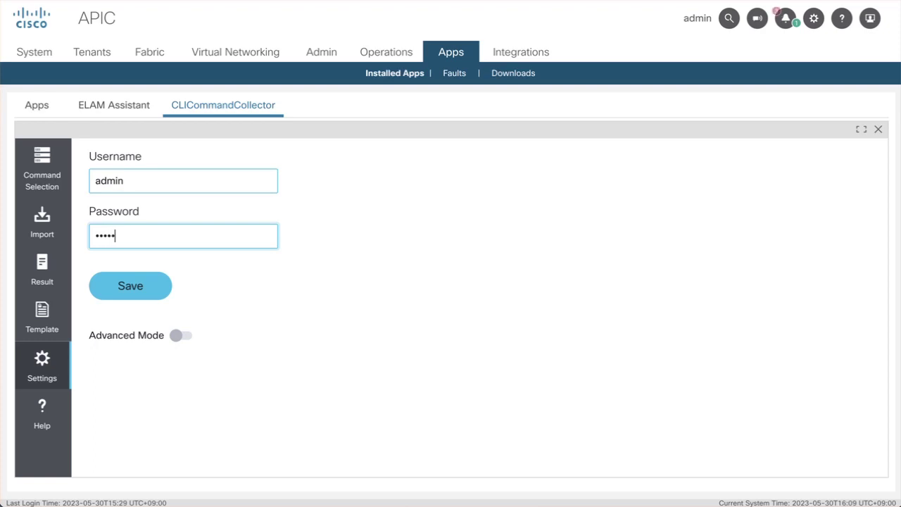
text(**)
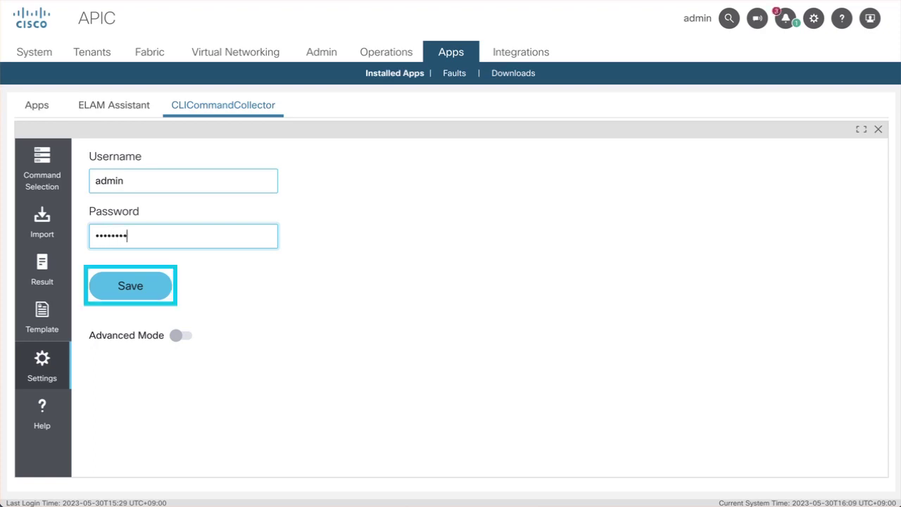
click(127, 286)
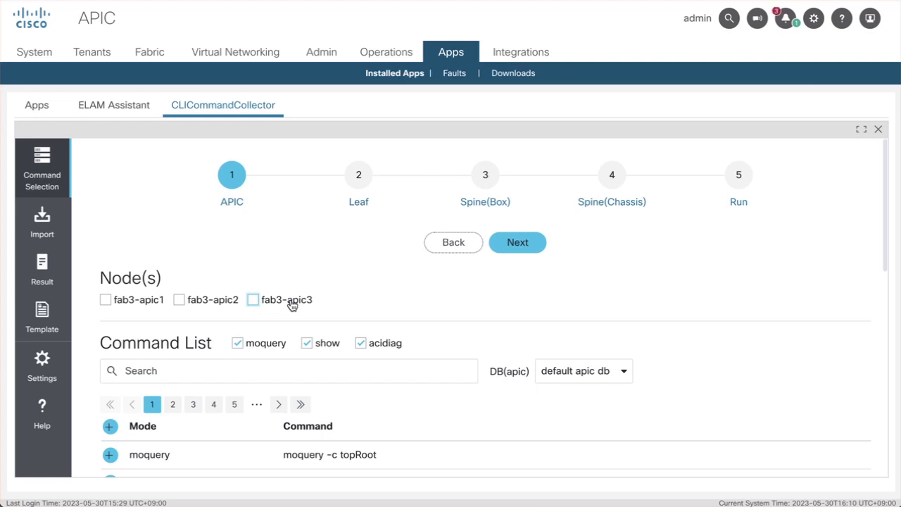
- Select nodes fab3-apic1, fab3-apic2 and fab3-apic3 as targets
click(133, 302)
click(184, 301)
click(254, 300)
scroll(254, 304, down, 1)
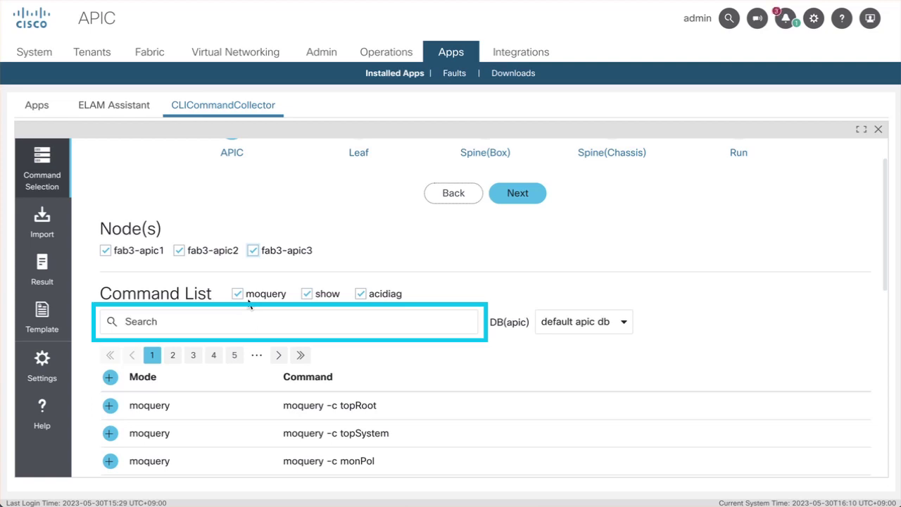
- Search 'version', add show versions and acidiag version, then advance to the Leaf step
click(172, 320)
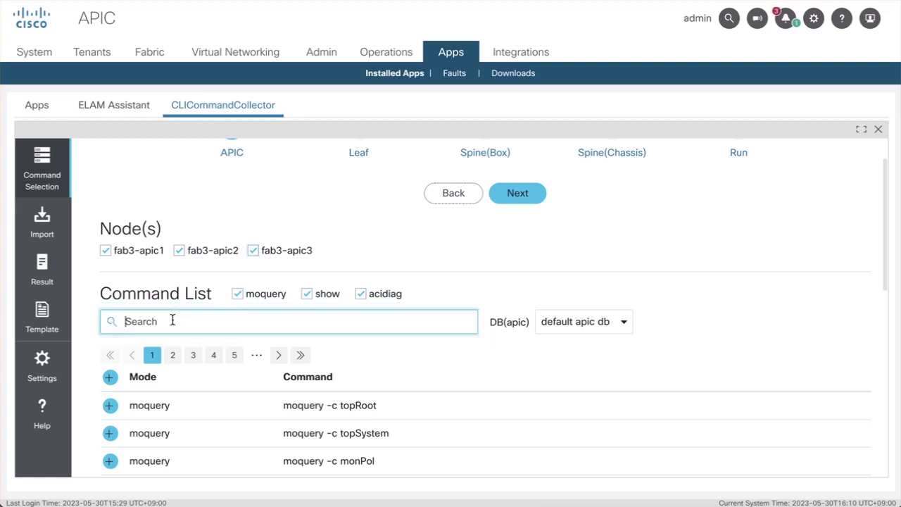
text(version)
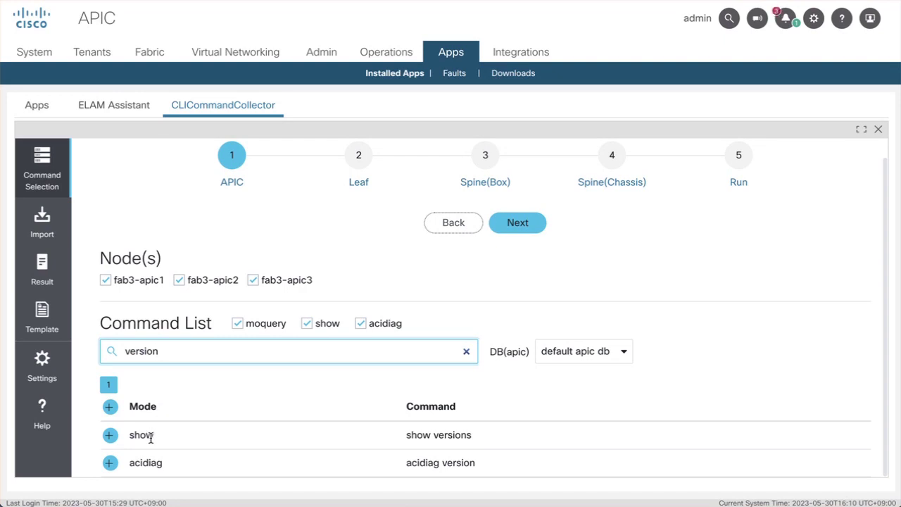
drag(409, 435, 475, 437)
drag(406, 465, 468, 459)
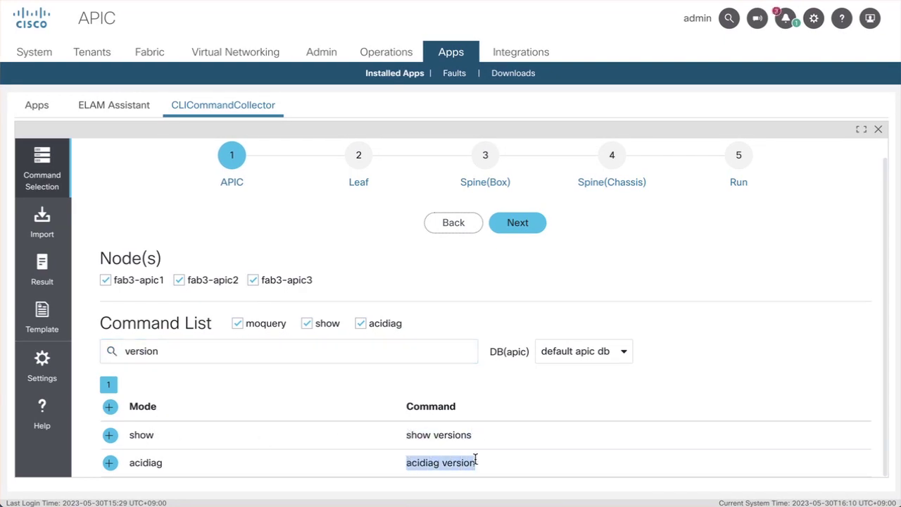
click(469, 459)
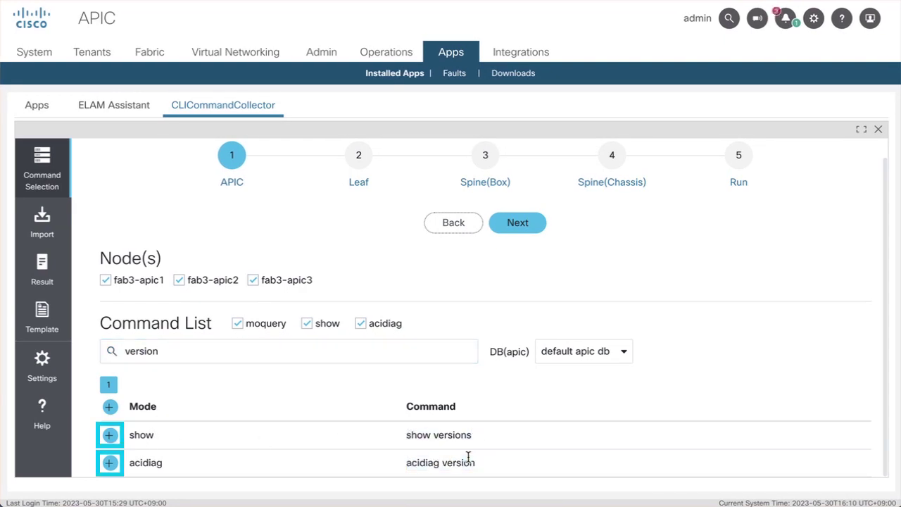
click(110, 436)
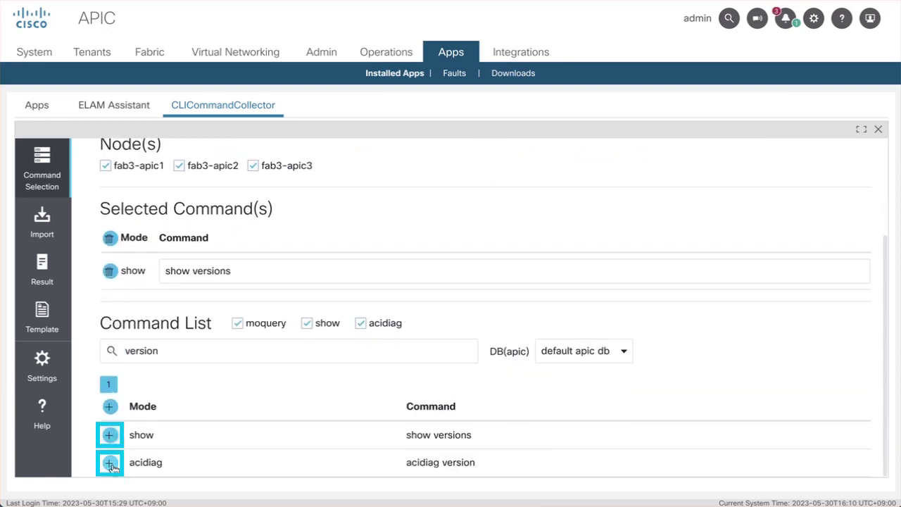
click(110, 463)
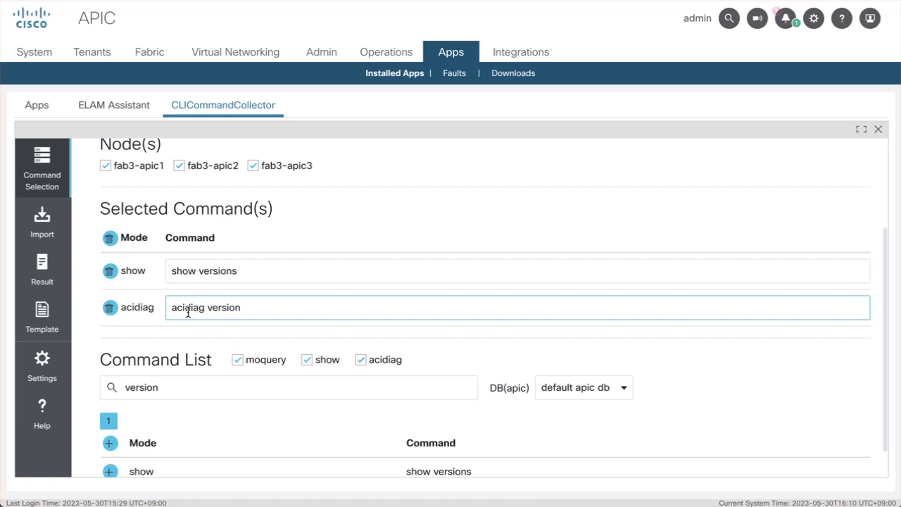
scroll(357, 223, up, 3)
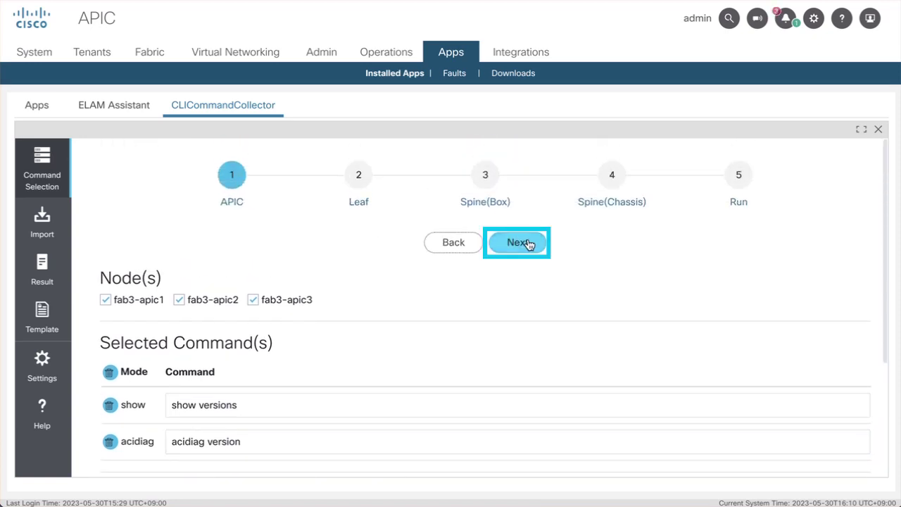
click(530, 245)
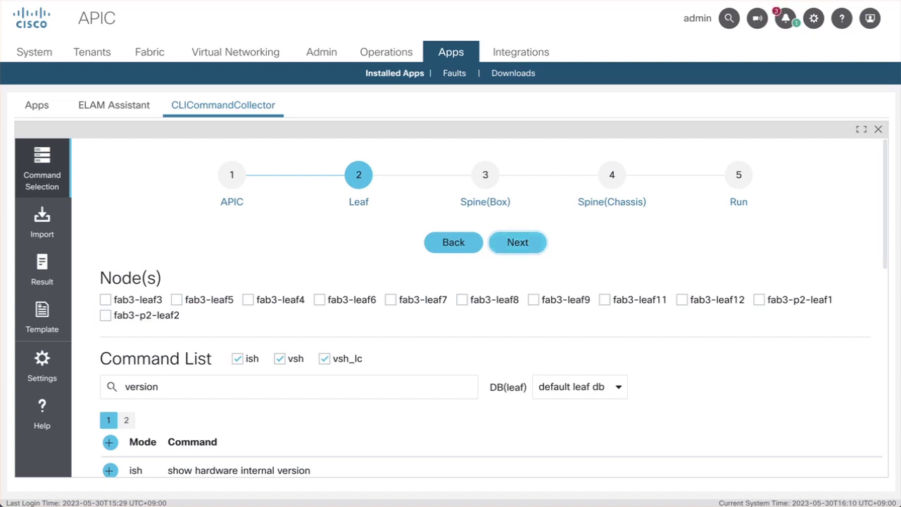
- Select leaf nodes fab3-leaf3, fab3-leaf4, fab3-leaf5 and fab3-leaf6 as targets
click(112, 305)
click(247, 300)
click(177, 301)
click(319, 300)
scroll(267, 309, down, 1)
- Add show interface eth1/1 counters, replacing <arg0> with eth1/1, then continue to Spine(Box)
click(161, 364)
double_click(158, 363)
text(show interface)
scroll(178, 369, down, 2)
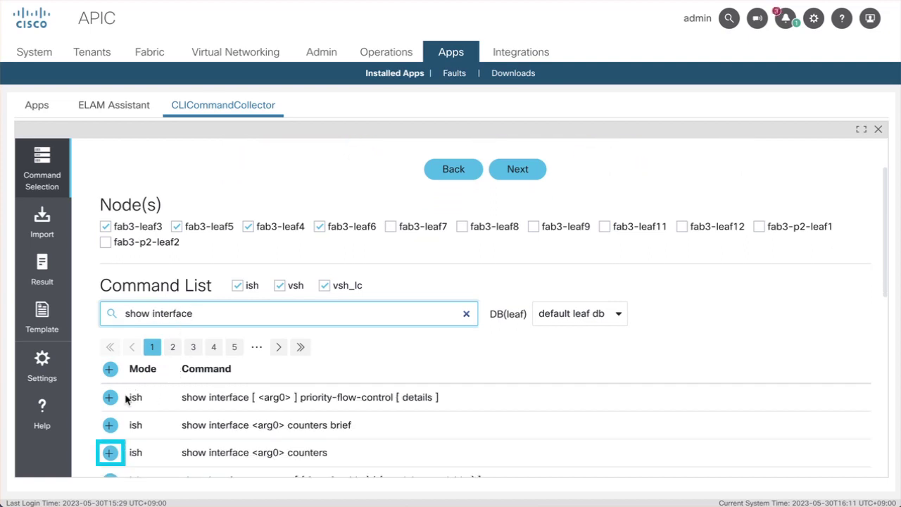
scroll(107, 454, down, 1)
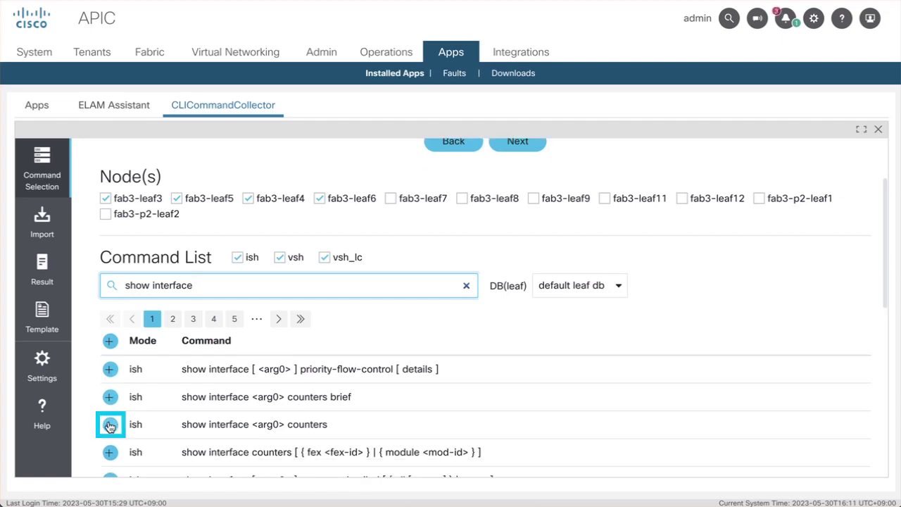
click(110, 424)
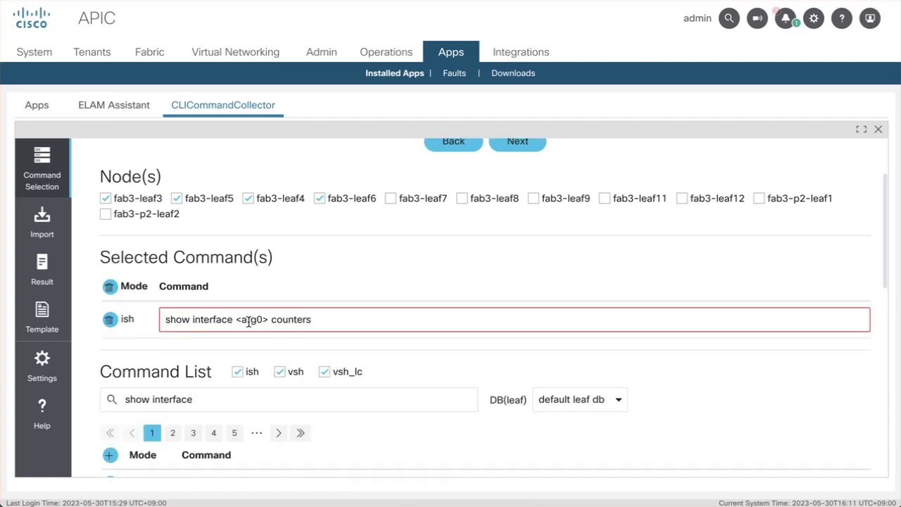
drag(236, 320, 266, 320)
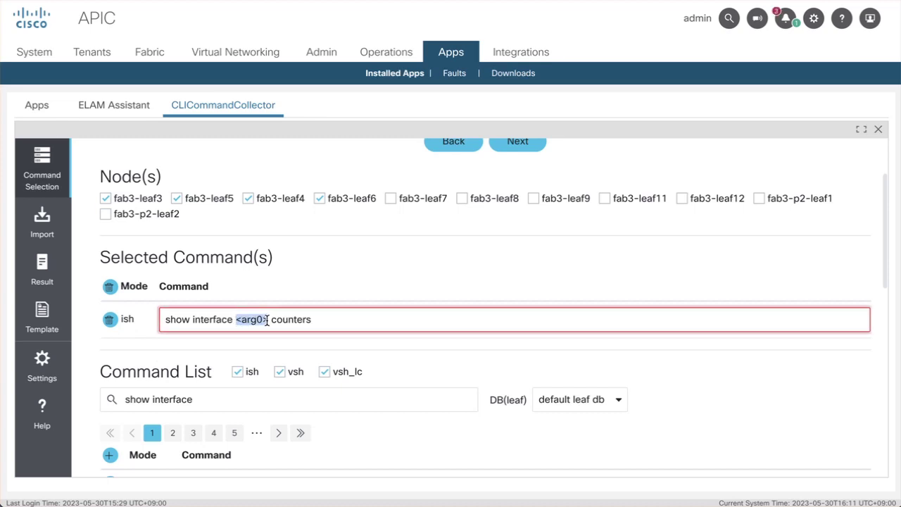
text(eth1/1)
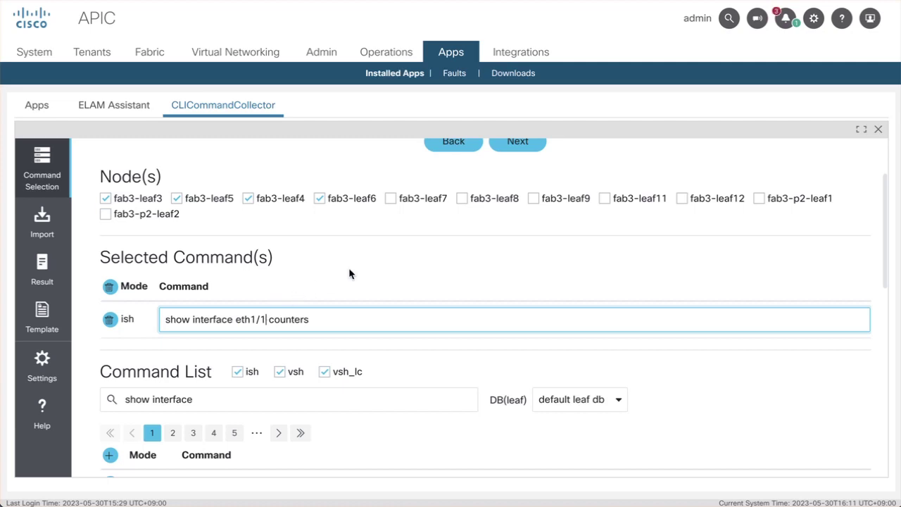
scroll(406, 247, up, 1)
scroll(406, 248, up, 2)
click(514, 202)
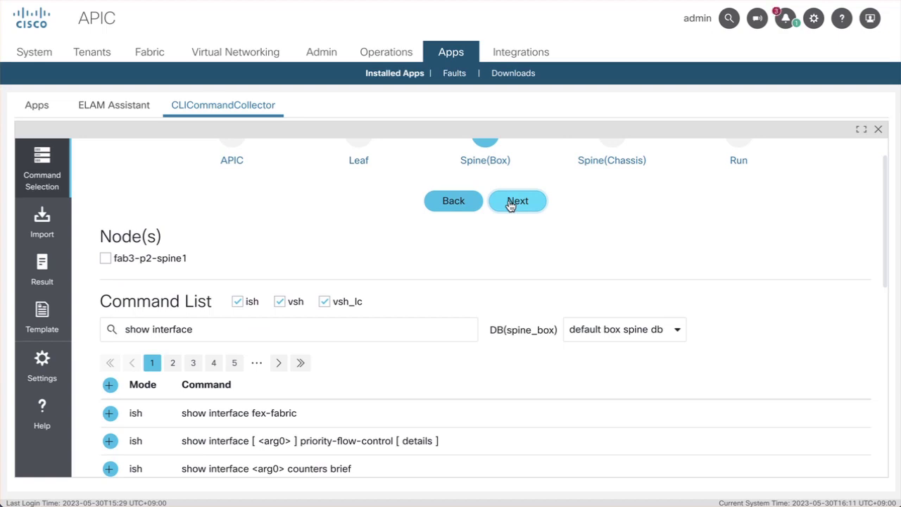
- Skip Spine(Box) and Spine(Chassis), review the Selected Commands List at Run, and submit
scroll(510, 204, up, 1)
click(516, 243)
click(517, 243)
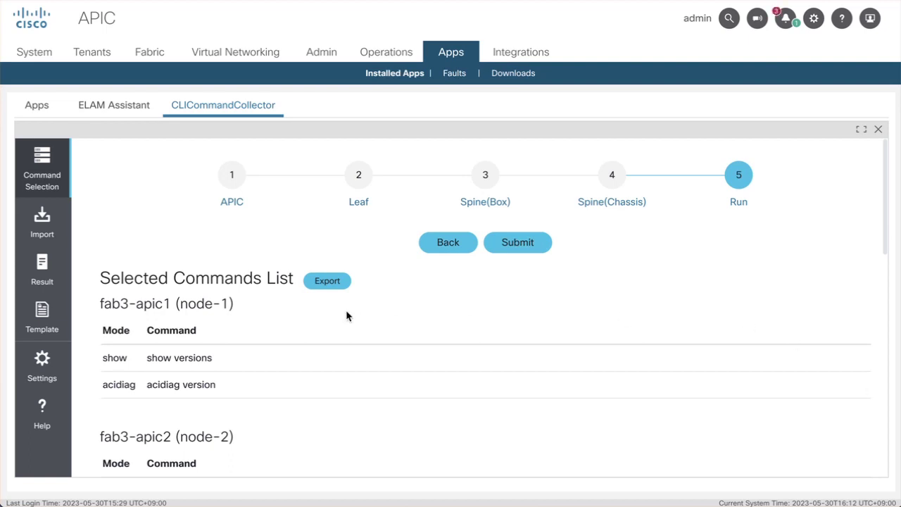
scroll(315, 342, down, 2)
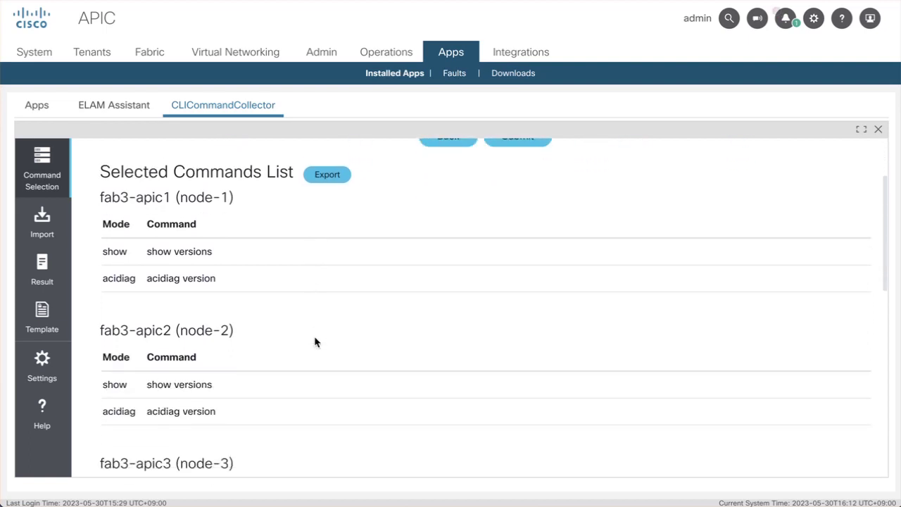
scroll(315, 342, down, 5)
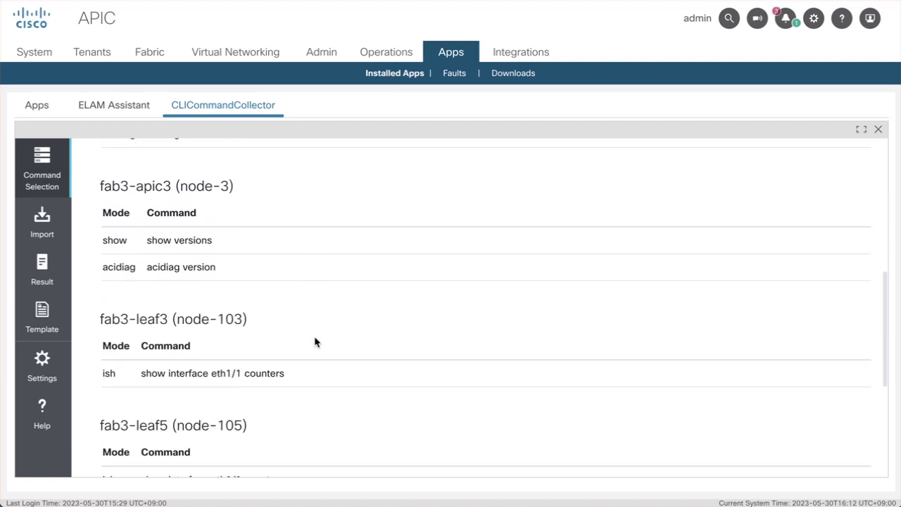
scroll(316, 342, down, 2)
scroll(376, 298, up, 10)
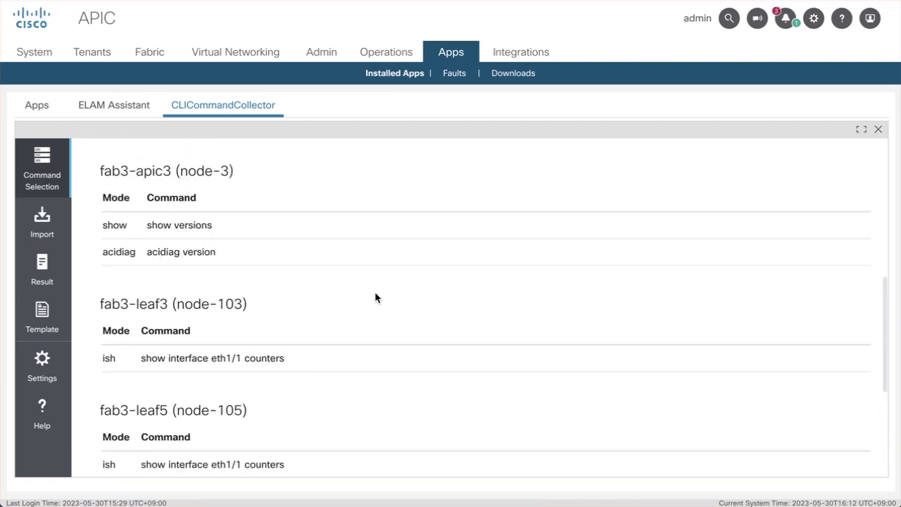
click(517, 241)
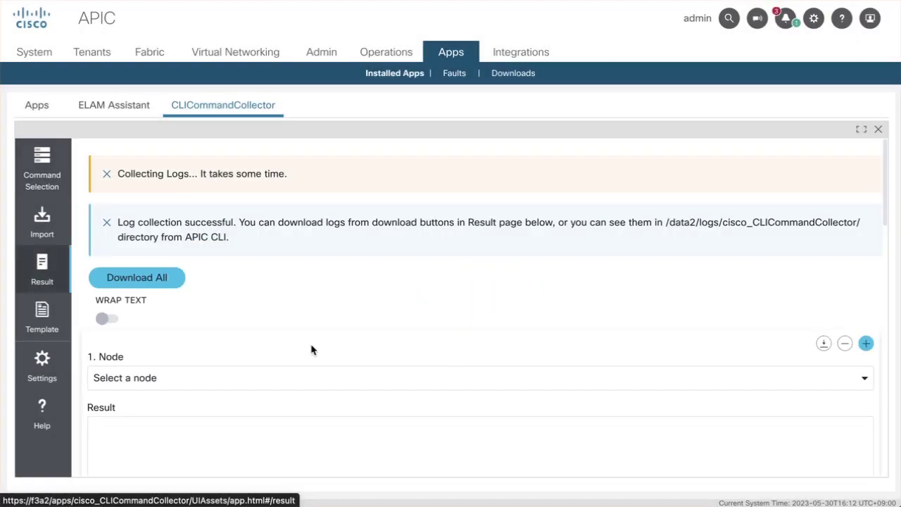
- Show fab3-leaf3 results in Node 1 and fab3-leaf4 results in a second panel
click(262, 317)
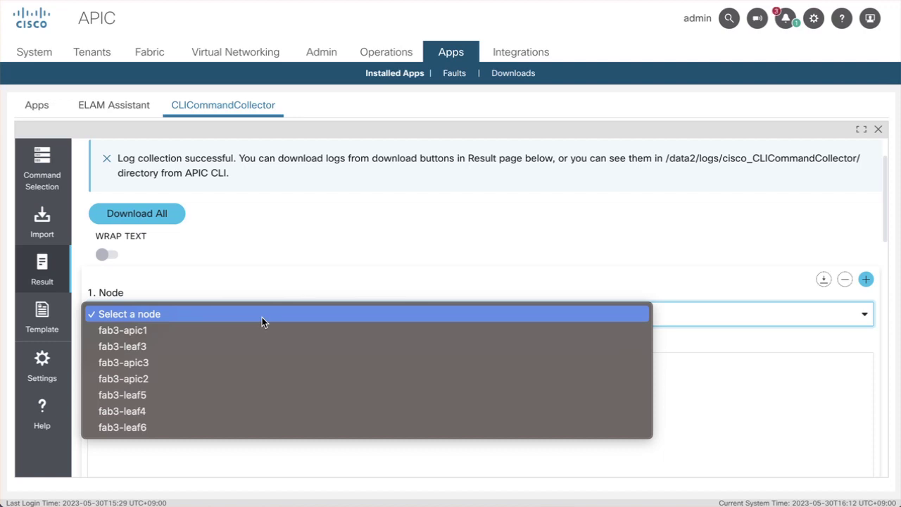
click(159, 346)
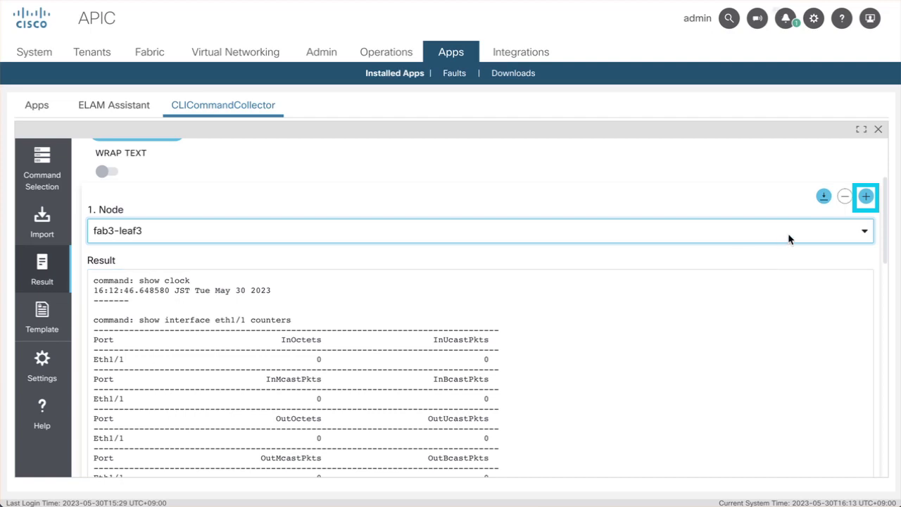
click(864, 201)
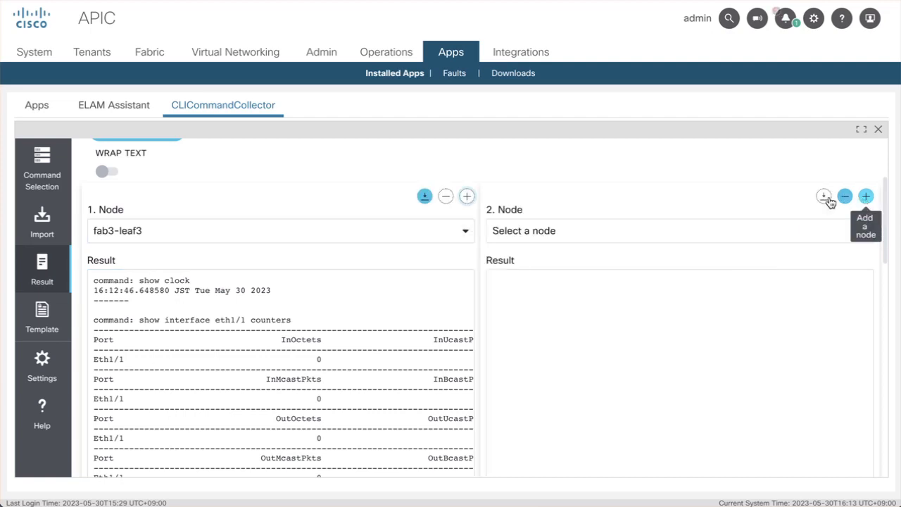
click(623, 232)
click(539, 328)
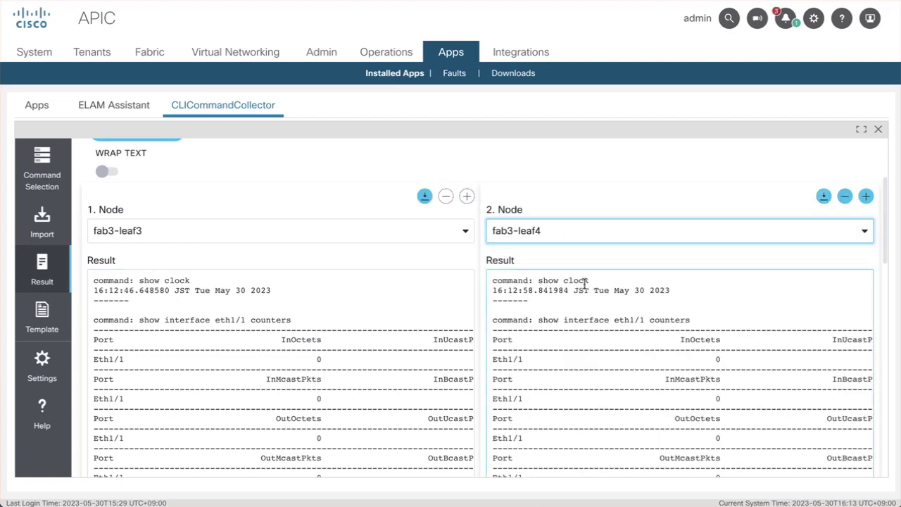
- Add two extra node panels, then remove them again to keep two
click(865, 196)
click(865, 195)
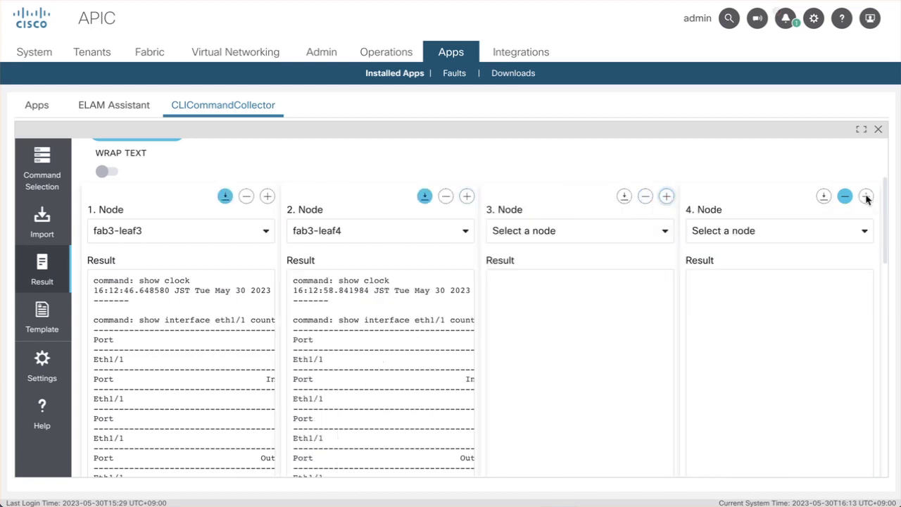
click(844, 197)
click(844, 197)
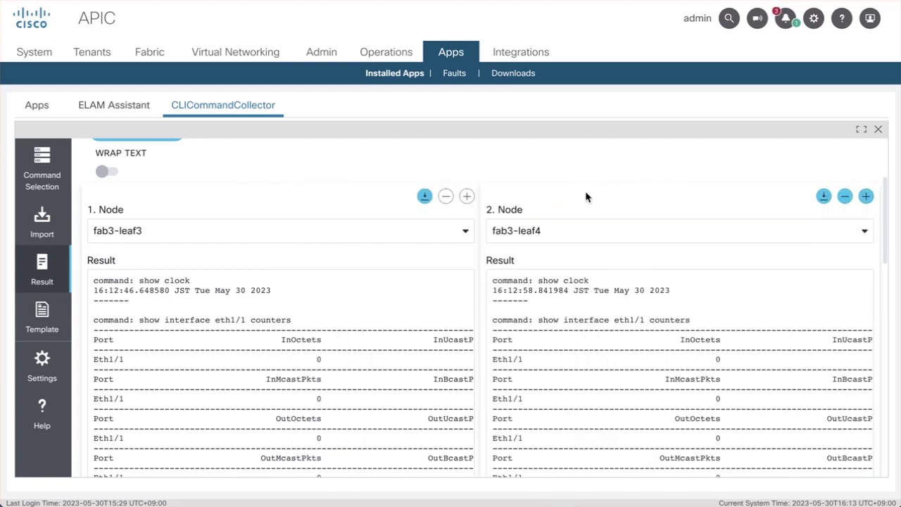
scroll(451, 195, down, 3)
scroll(395, 309, up, 1)
scroll(395, 310, up, 3)
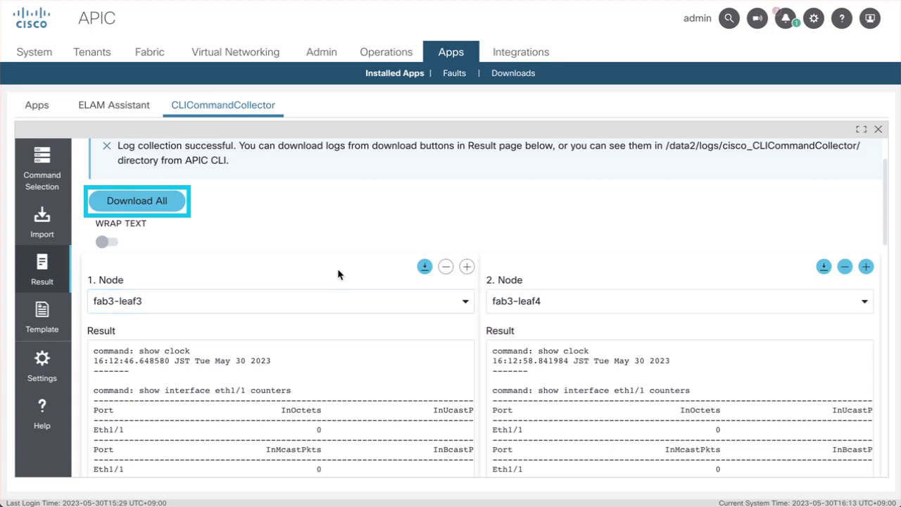
- Download all node logs, saving each text file into Downloads
click(141, 203)
click(203, 215)
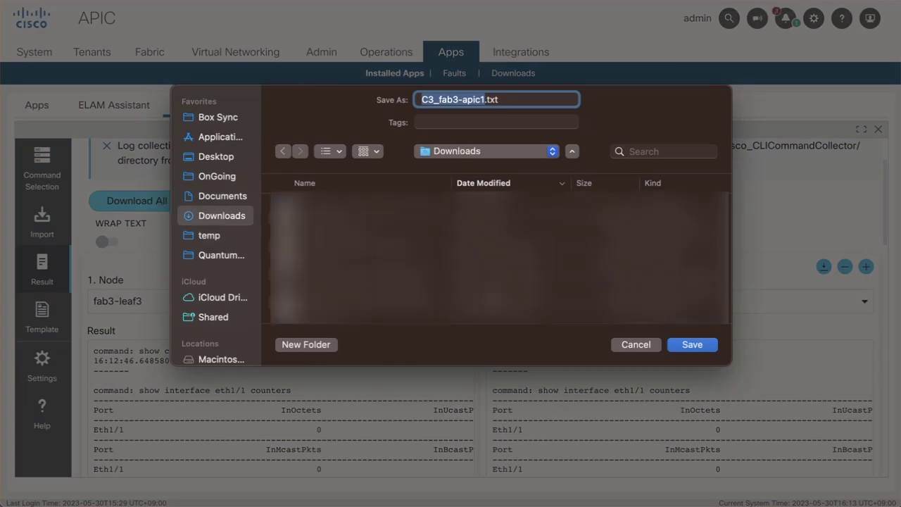
click(681, 347)
click(681, 347)
scroll(428, 218, down, 1)
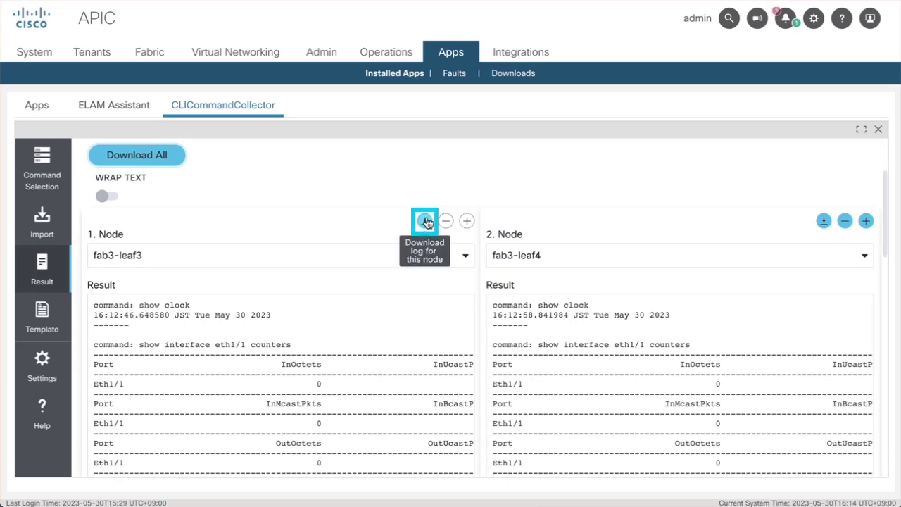
- Save fab3-leaf3's log again, replacing the existing copy
click(425, 221)
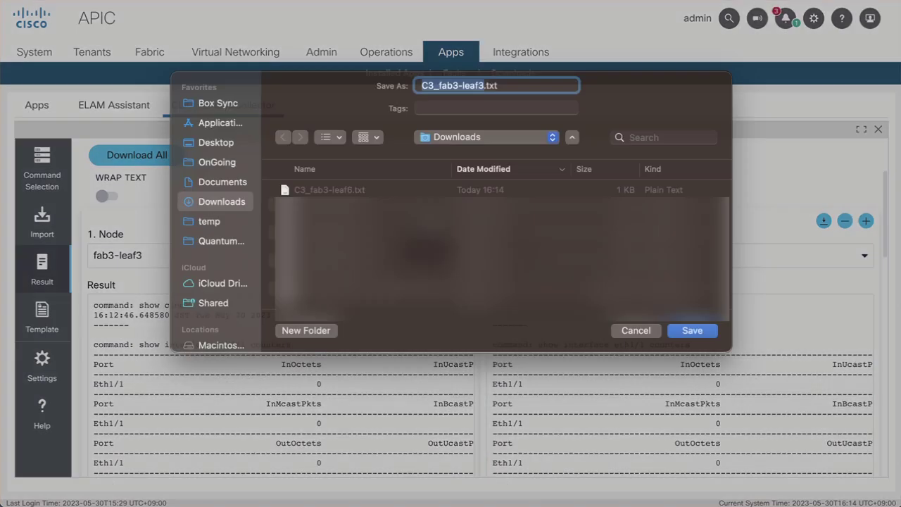
click(692, 345)
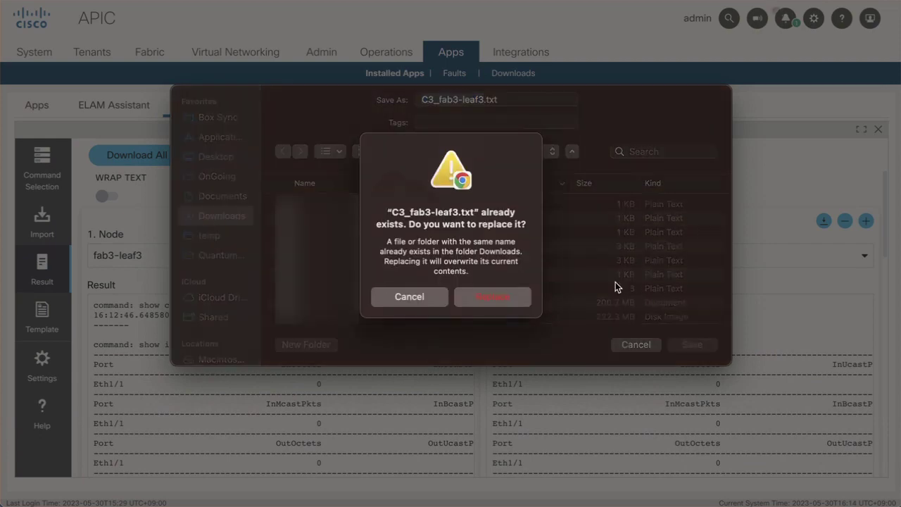
click(491, 297)
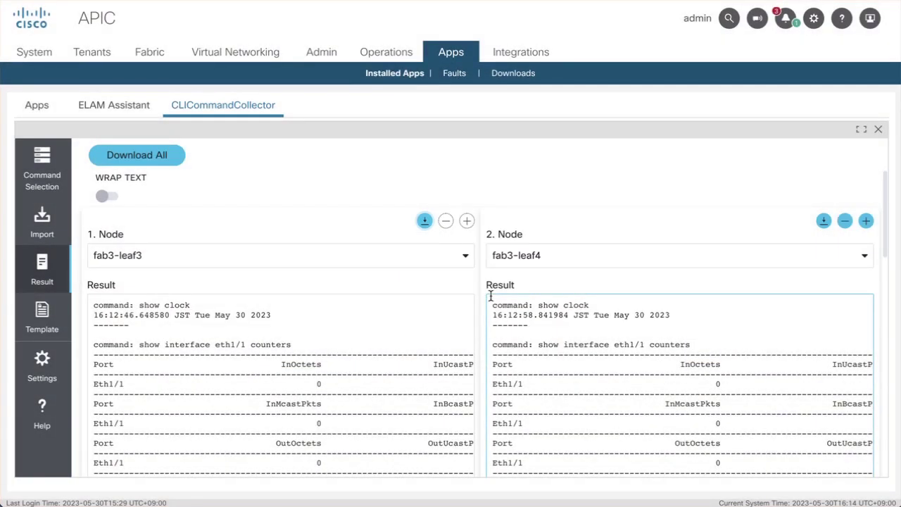